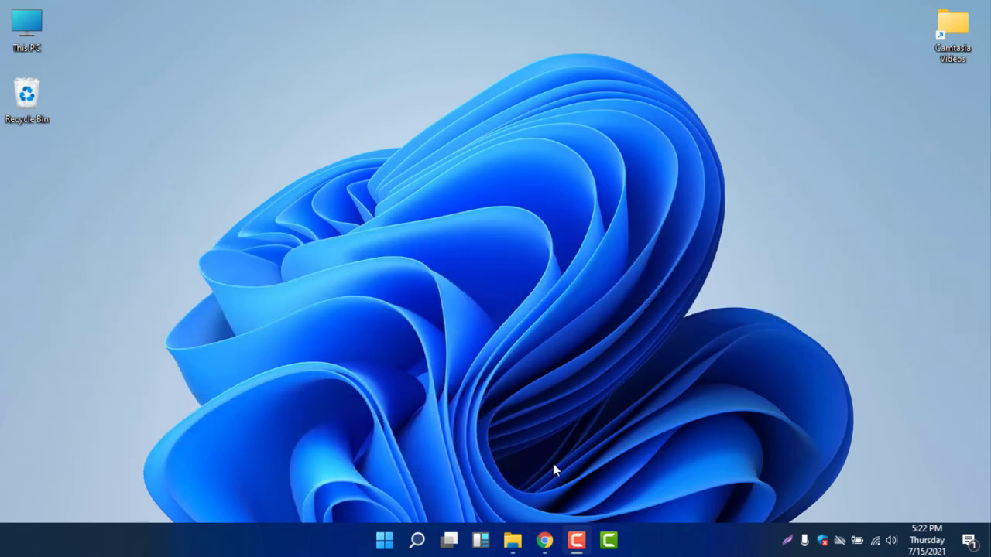
# - Open This PC from its desktop icon to list the computer's drives
pyautogui.doubleClick(13, 28)
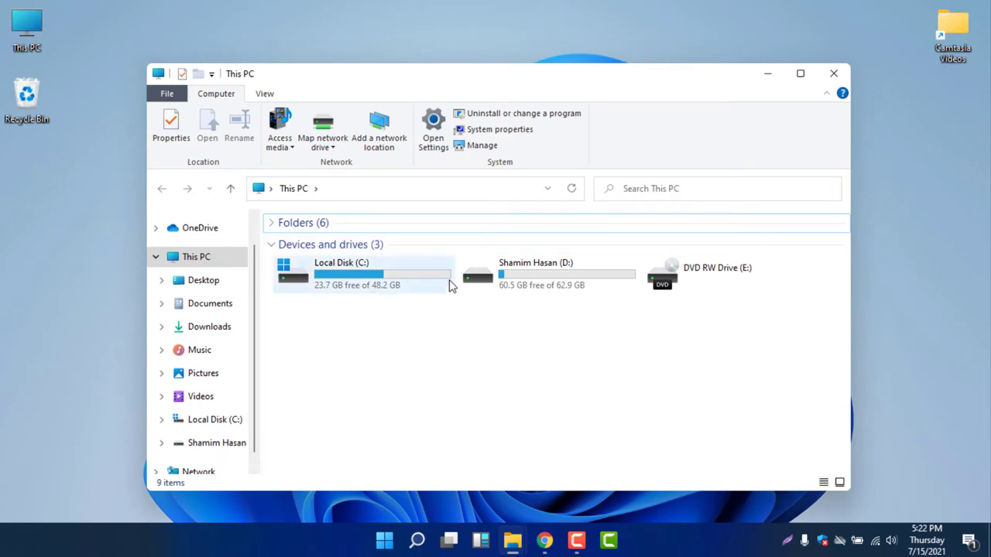
# - Open Local Disk (C:) under Devices and drives to list its folders
pyautogui.doubleClick(340, 272)
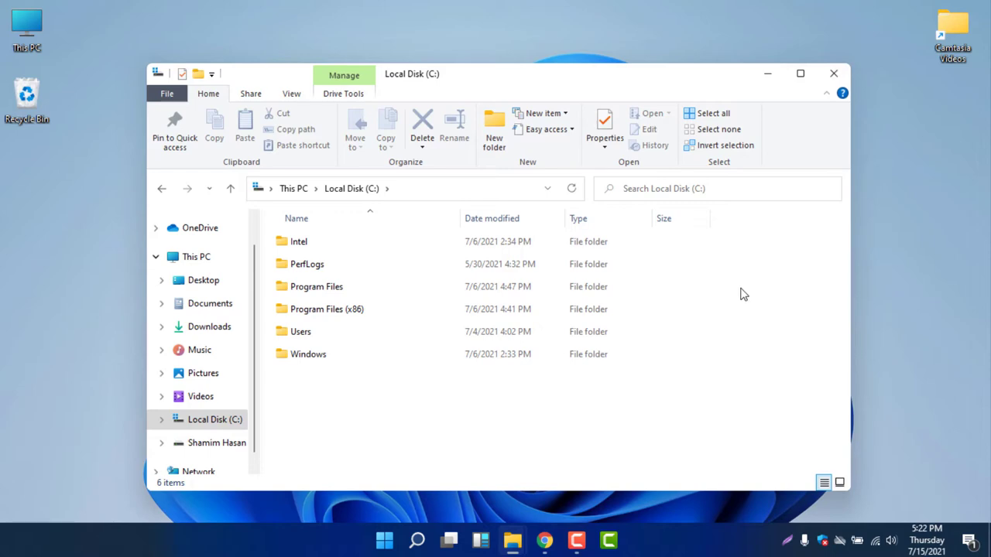
# - Close the Local Disk (C:) window and bring up the desktop's right-click menu
pyautogui.click(834, 74)
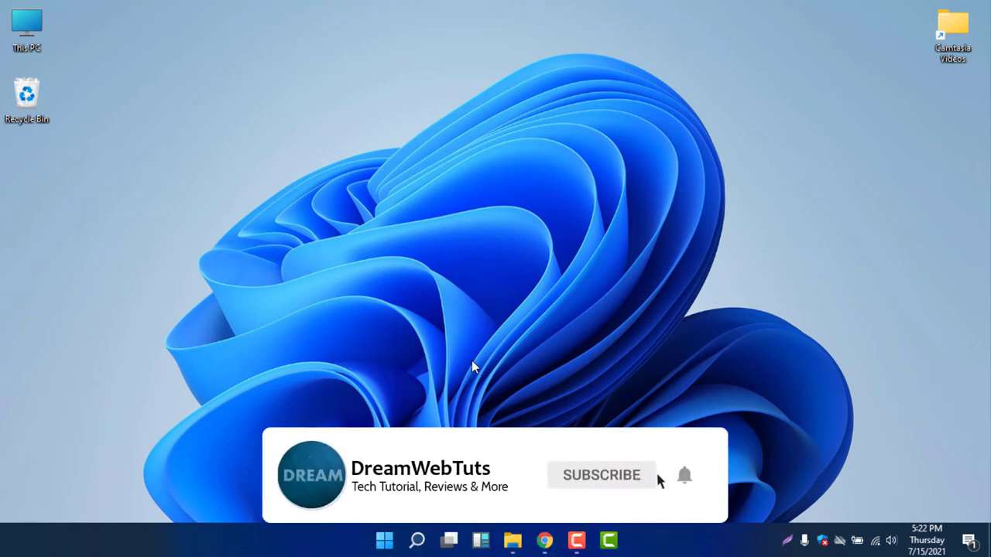
pyautogui.press('Down')
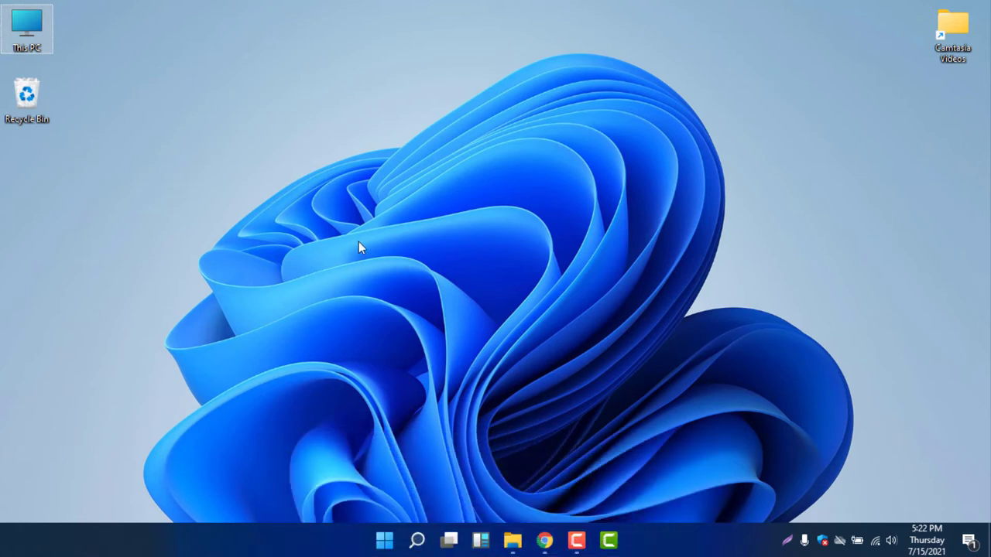
pyautogui.rightClick(372, 206)
pyautogui.press('Escape')
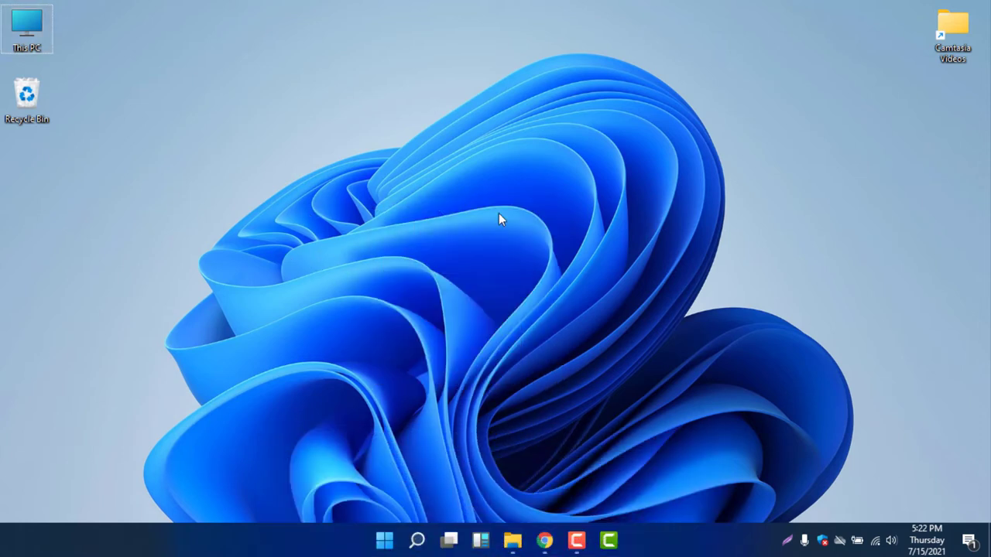
pyautogui.rightClick(371, 228)
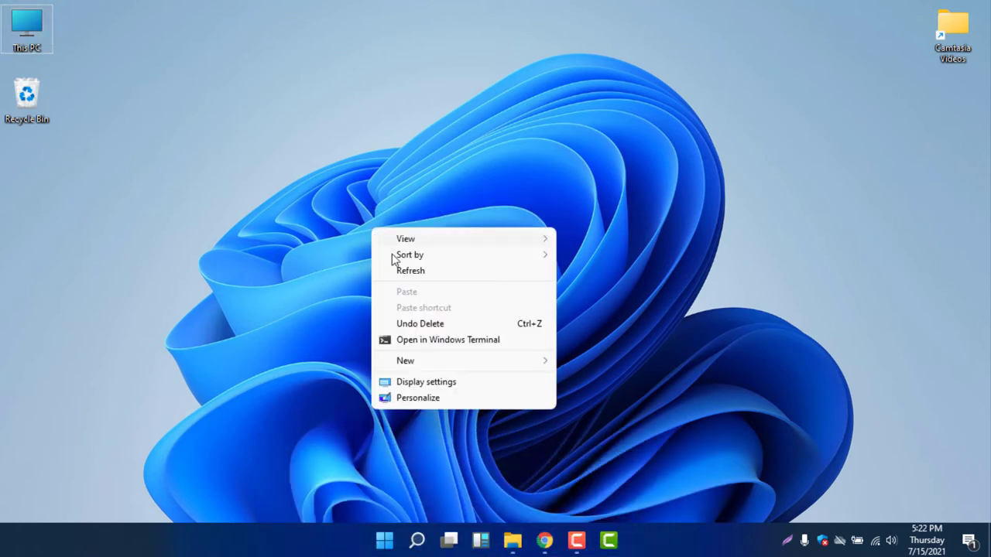
# - Apply the Windows (light) theme from Personalization > Themes, then close Settings
pyautogui.click(446, 400)
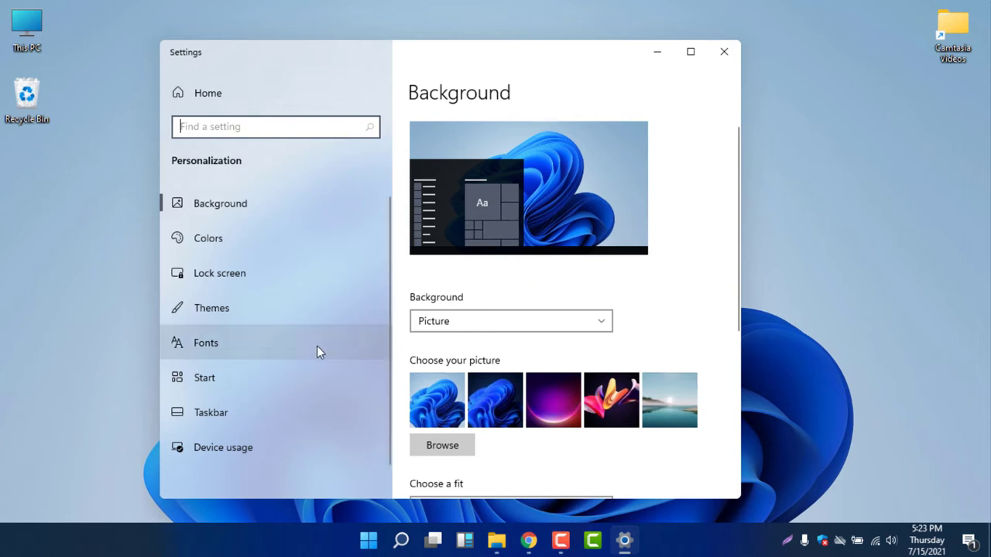
pyautogui.click(286, 315)
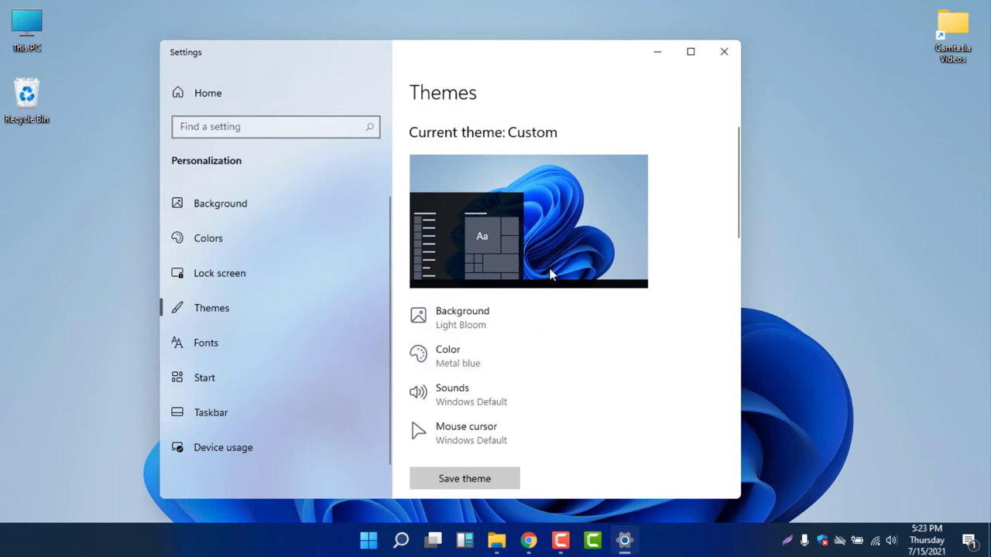
pyautogui.scroll(-3, 655, 276)
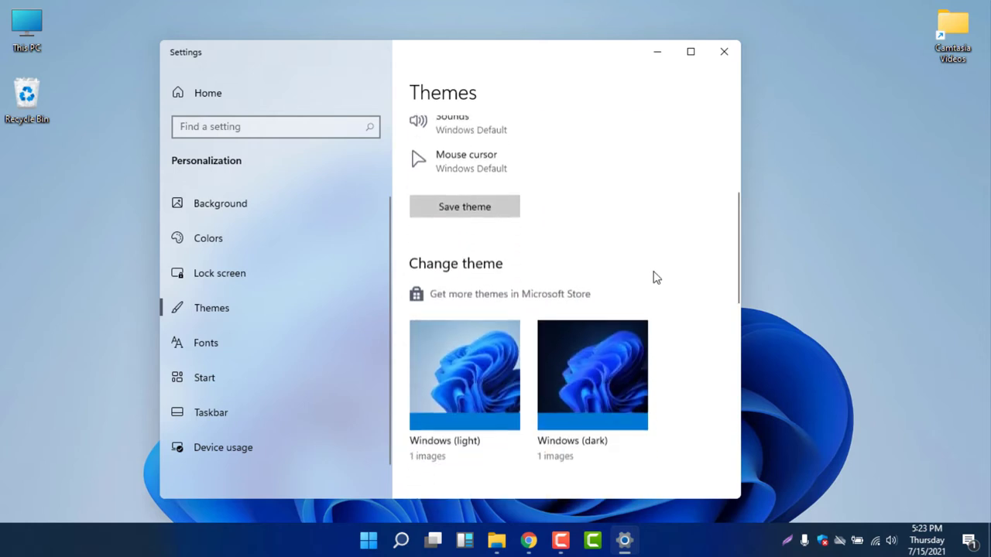
pyautogui.scroll(-1, 569, 310)
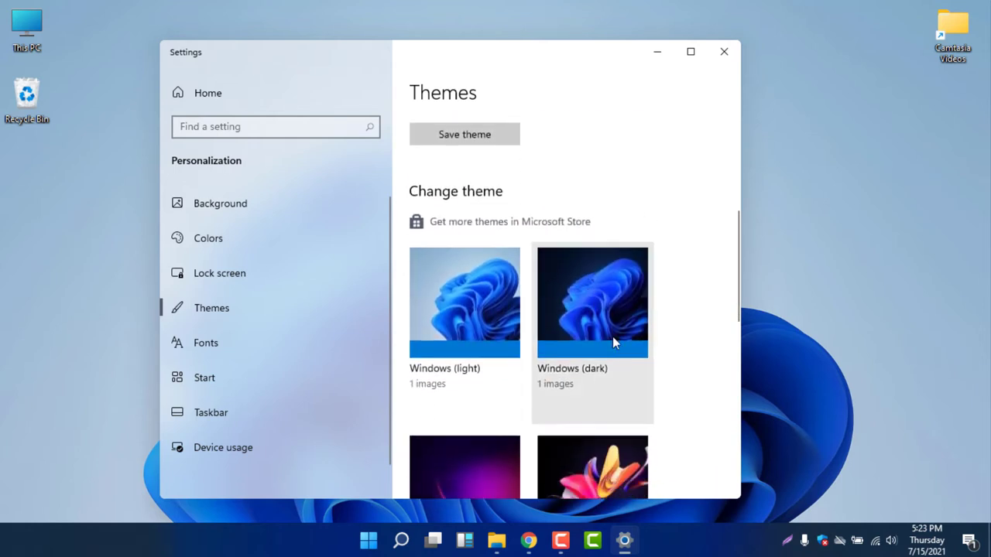
pyautogui.click(455, 282)
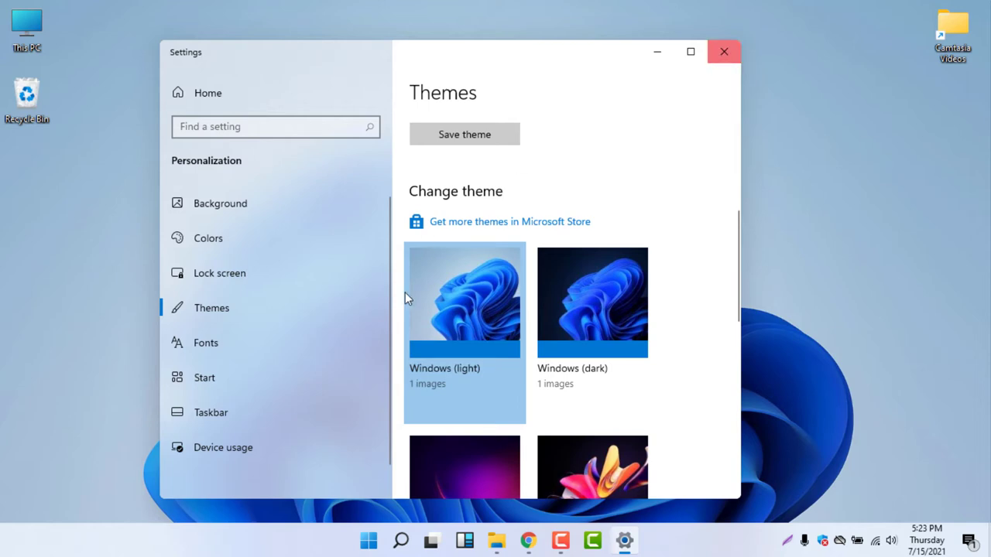
pyautogui.hotkey('alt', 'F4')
# - Reopen This PC and close it again, leaving the light-themed desktop
pyautogui.doubleClick(27, 27)
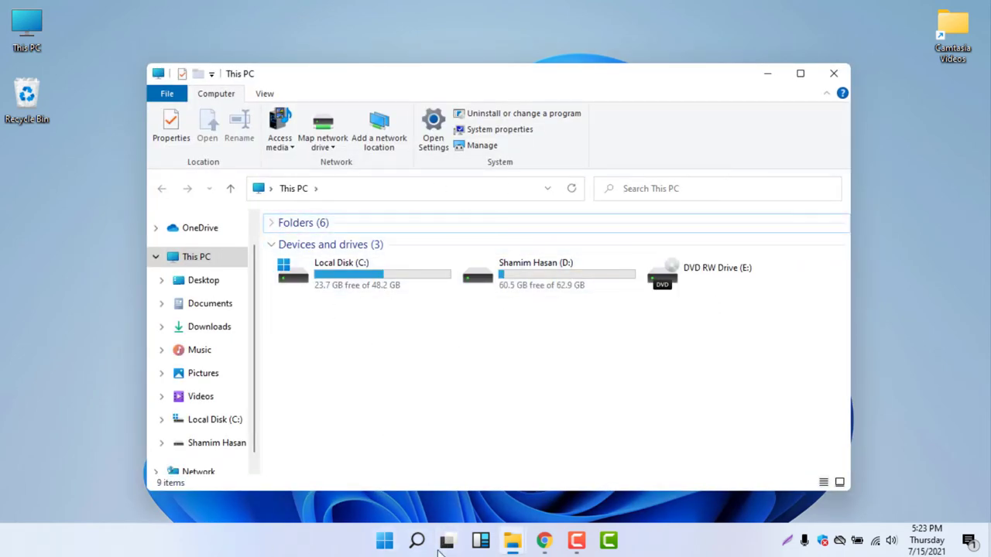
pyautogui.click(834, 74)
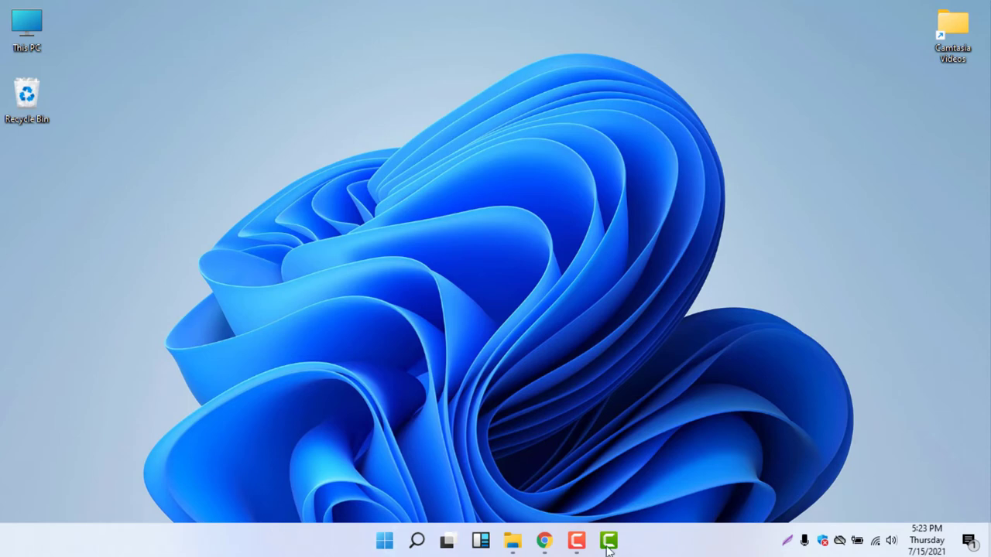
# - Reopen Personalization > Themes and scroll the list to confirm Windows (light) is current
pyautogui.rightClick(397, 238)
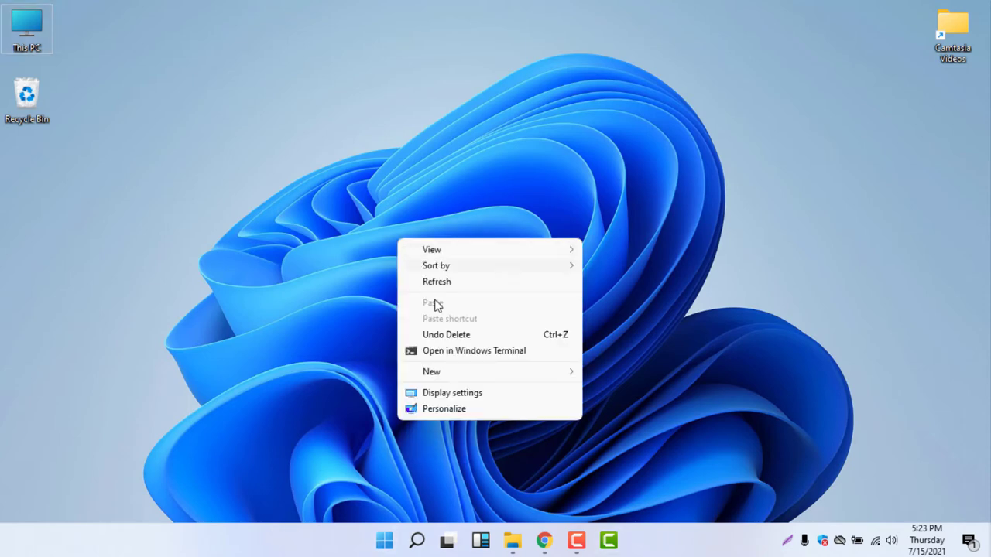
pyautogui.click(468, 408)
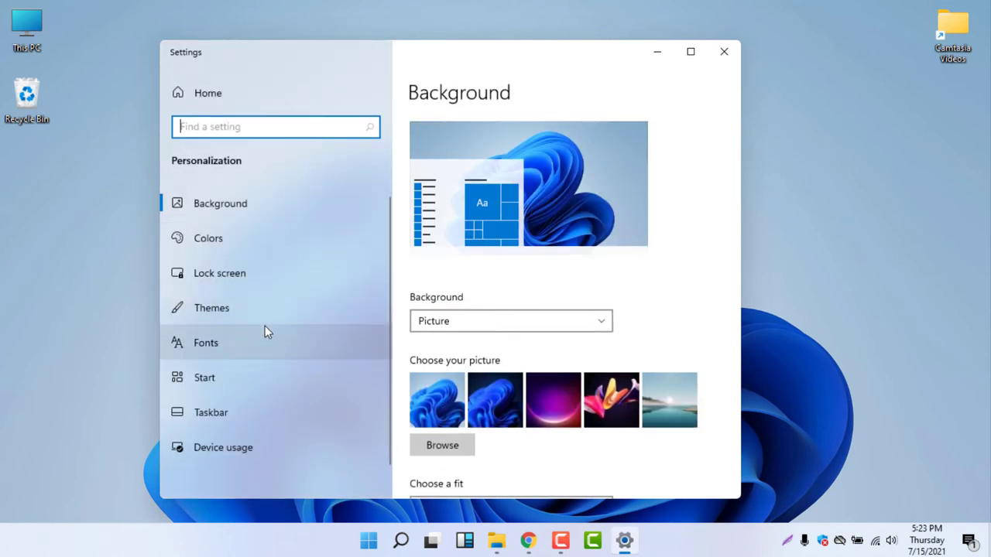
pyautogui.click(266, 309)
pyautogui.scroll(-4, 658, 369)
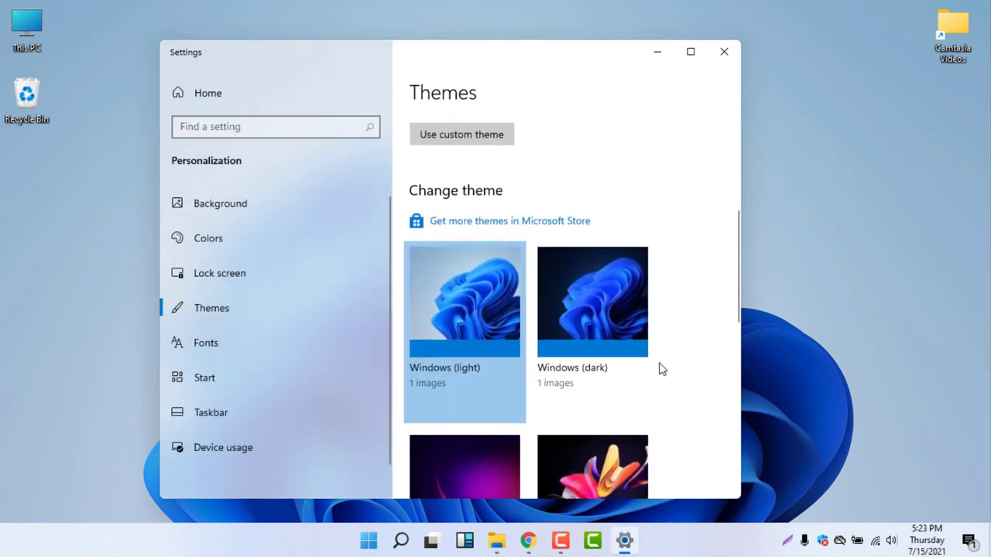
pyautogui.scroll(-3, 473, 307)
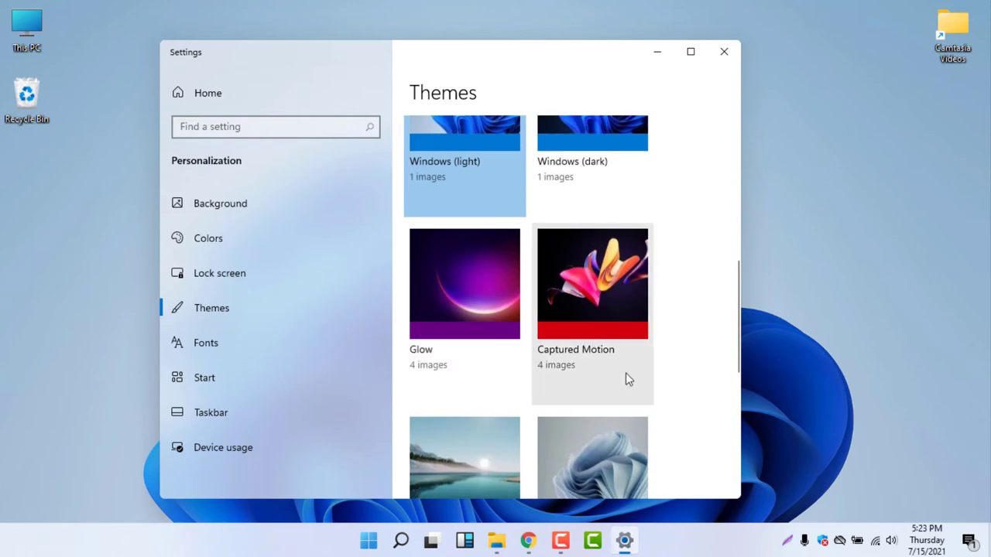
pyautogui.scroll(-10, 626, 376)
pyautogui.scroll(15, 611, 371)
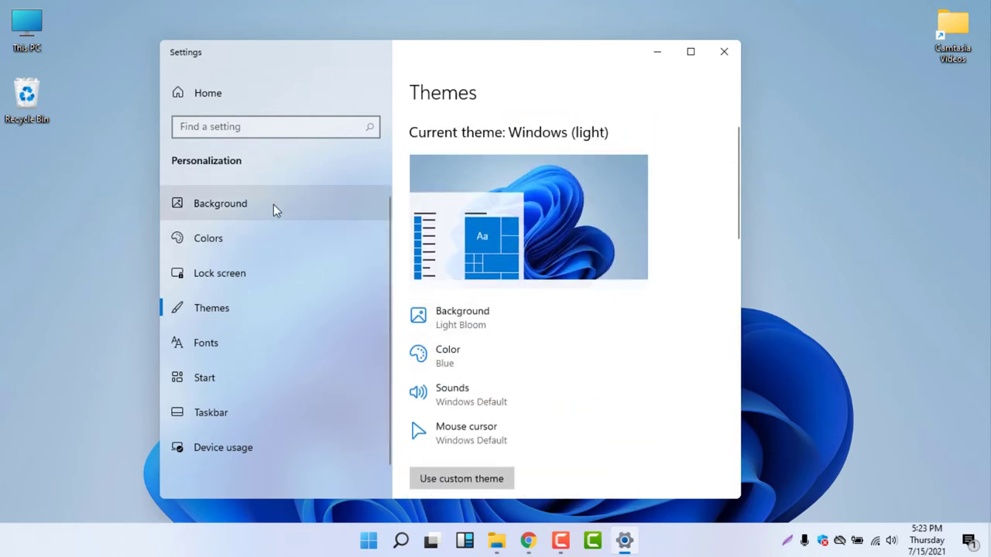
# - Browse the Background personalization page and shift the Settings window slightly
pyautogui.click(282, 199)
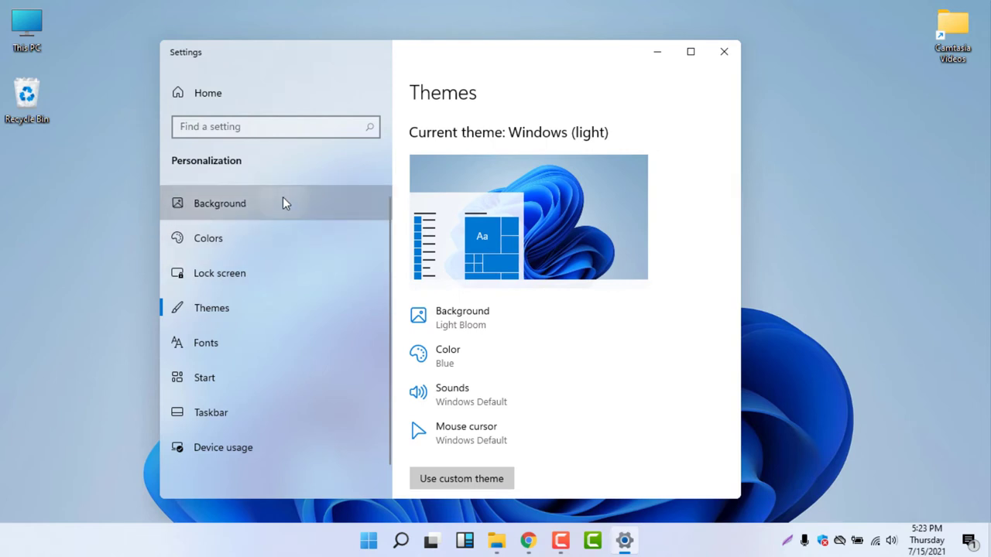
pyautogui.scroll(-3, 562, 180)
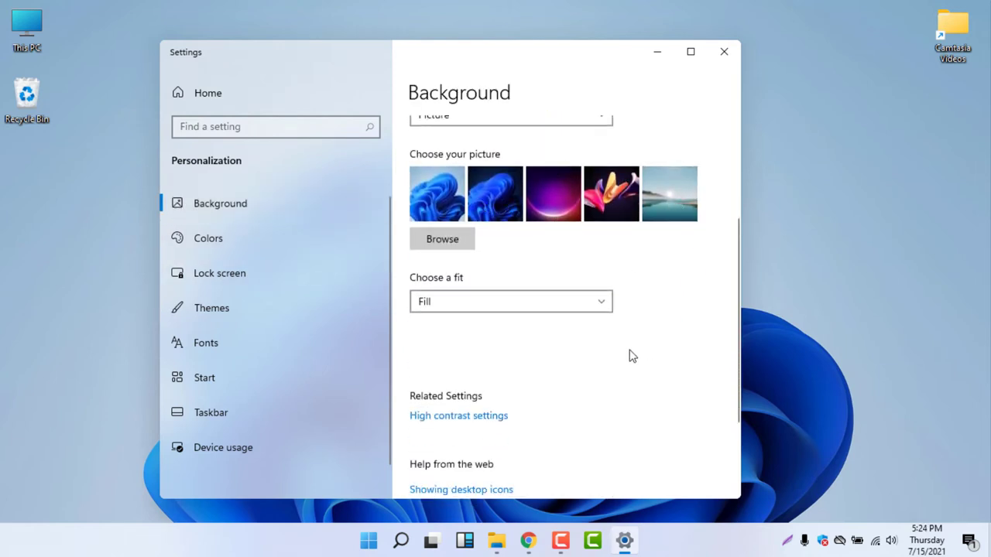
pyautogui.scroll(3, 621, 375)
pyautogui.moveTo(529, 58)
pyautogui.mouseDown()
pyautogui.moveTo(658, 513)
pyautogui.moveTo(546, 100)
pyautogui.moveTo(550, 40)
pyautogui.moveTo(537, 45)
pyautogui.mouseUp()
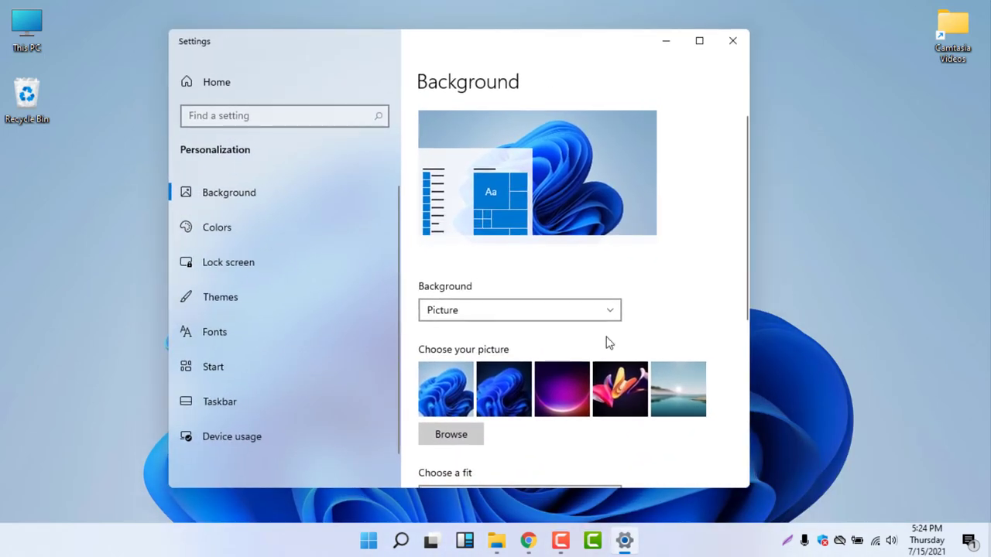
pyautogui.scroll(-5, 608, 343)
pyautogui.scroll(5, 695, 124)
# - Minimize and restore Settings, then open the Colors page showing Light mode
pyautogui.click(666, 41)
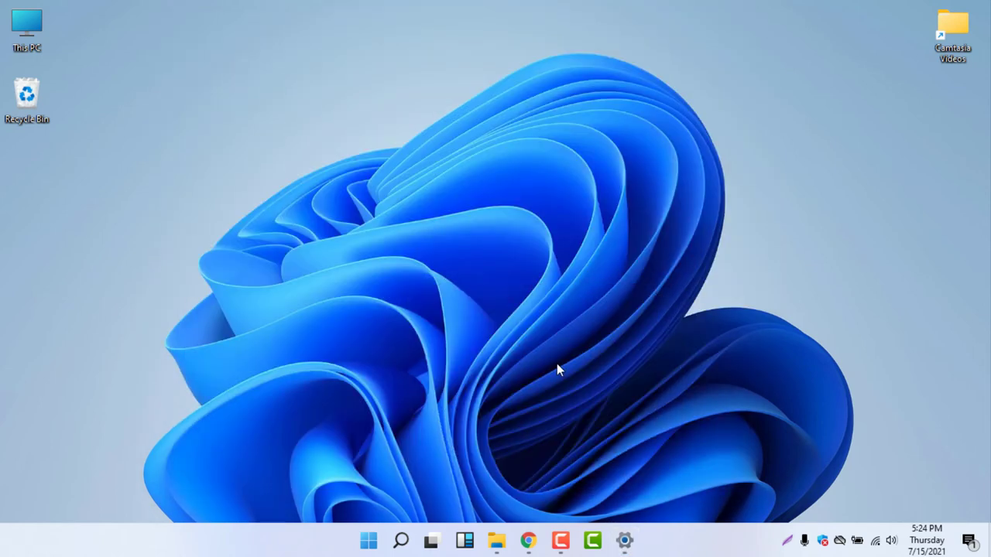
pyautogui.click(624, 540)
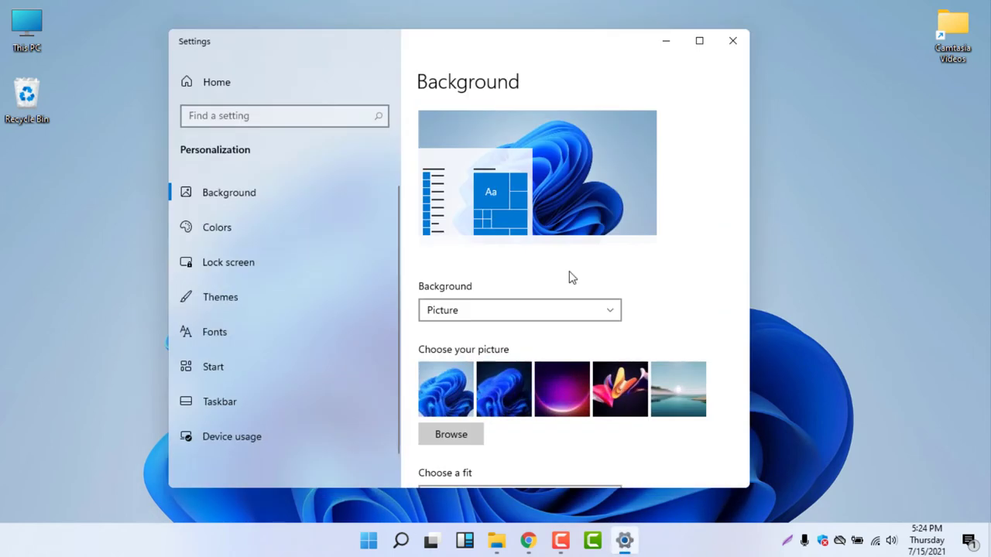
pyautogui.click(296, 230)
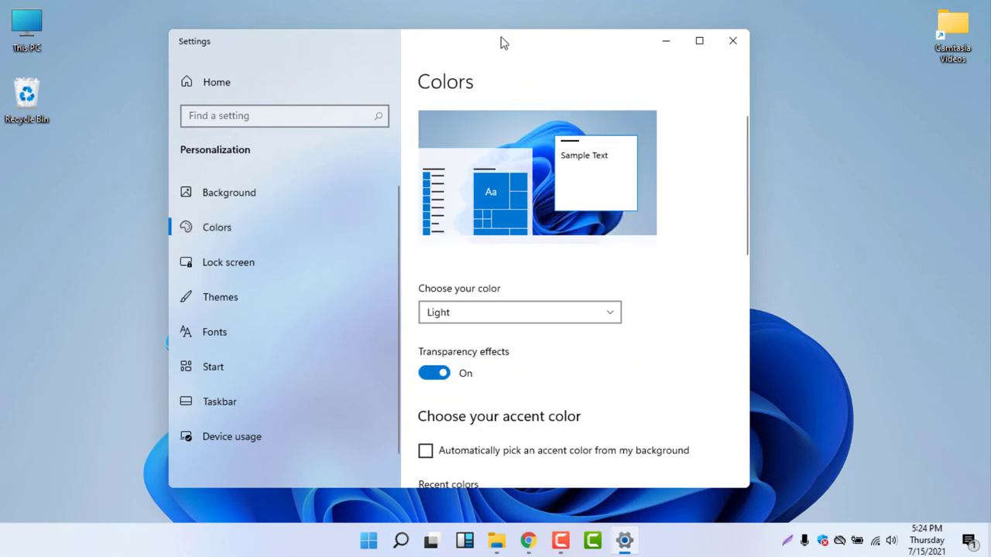
pyautogui.moveTo(500, 39)
pyautogui.mouseDown()
pyautogui.moveTo(506, 53)
pyautogui.moveTo(502, 45)
pyautogui.mouseUp()
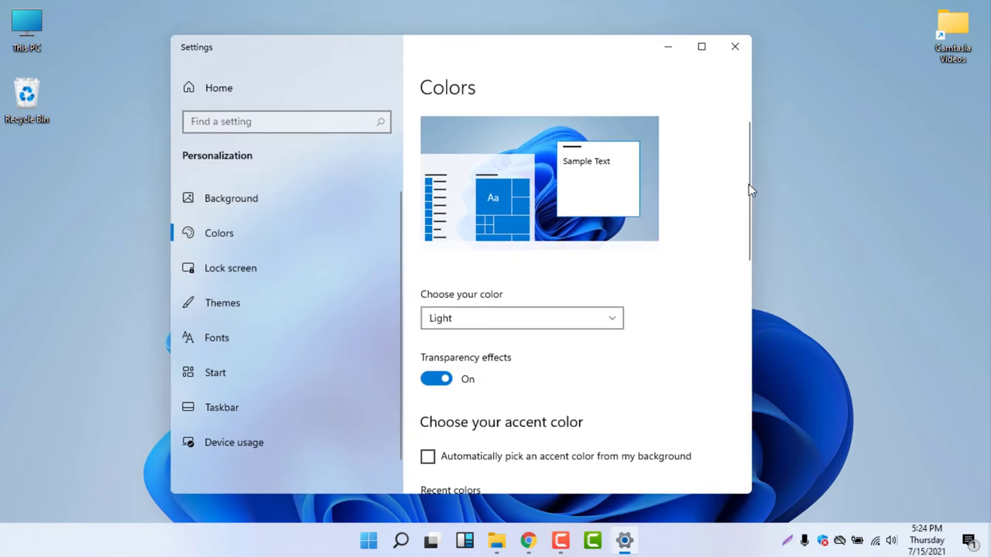
# - Set the colour mode to Custom with Dark Windows mode, keeping app mode Light
pyautogui.scroll(-2, 748, 202)
pyautogui.click(513, 235)
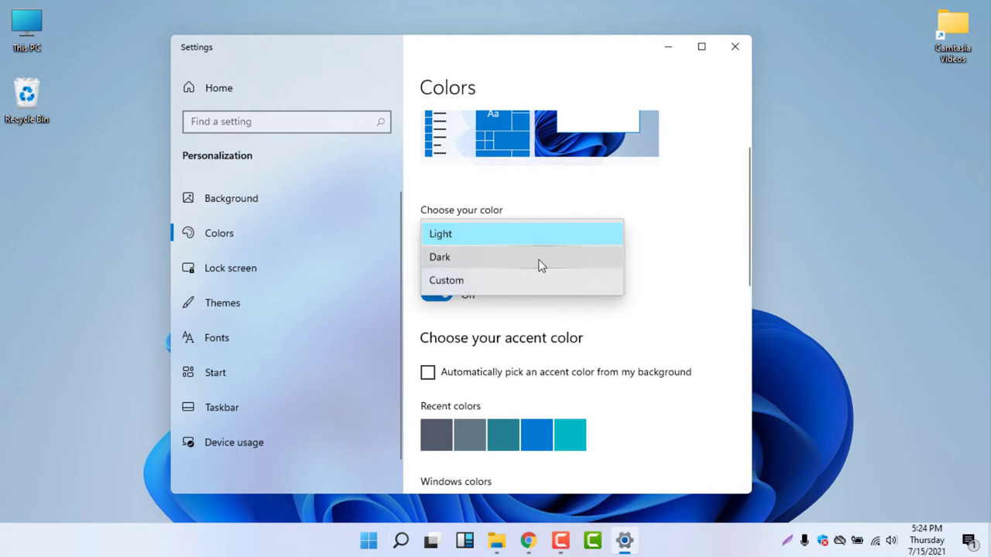
pyautogui.click(461, 283)
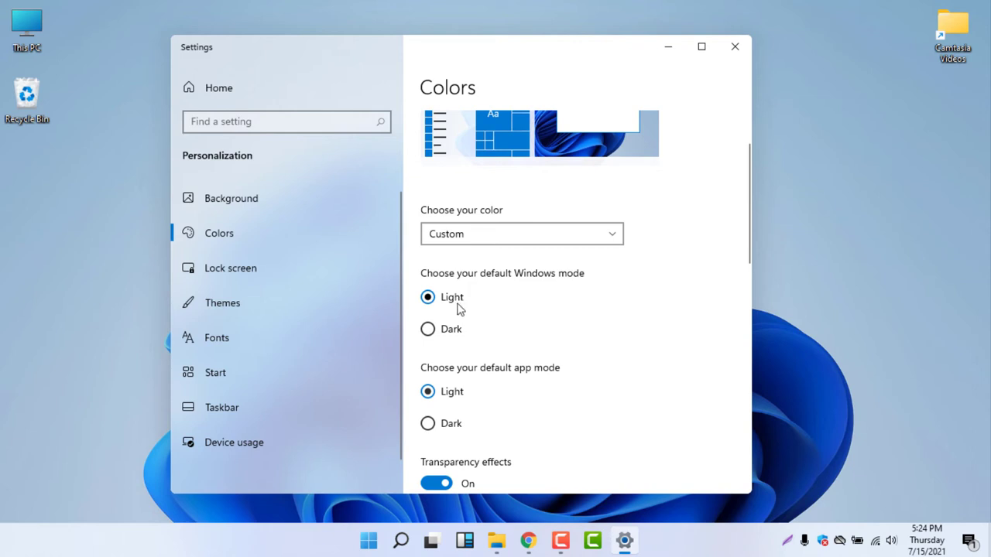
pyautogui.click(428, 330)
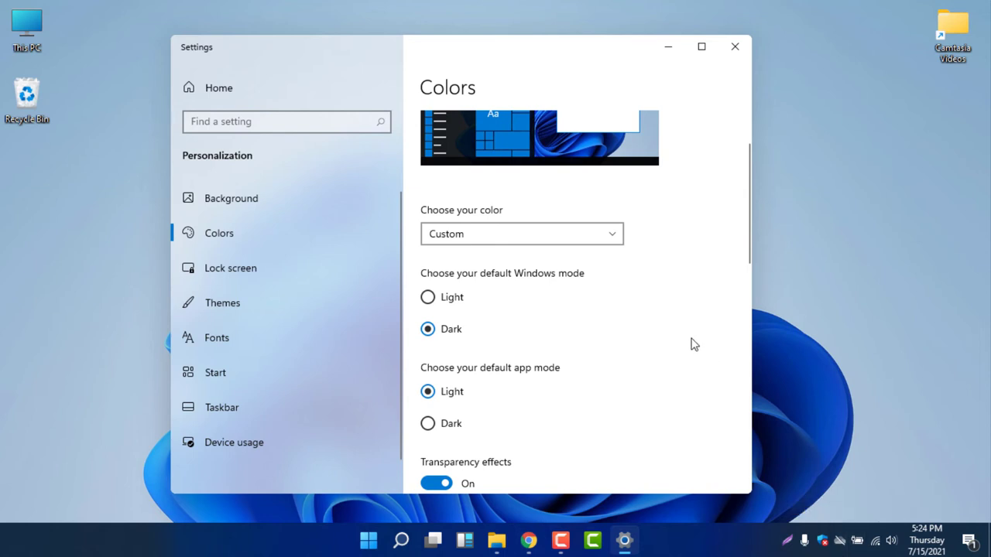
pyautogui.scroll(-3, 695, 344)
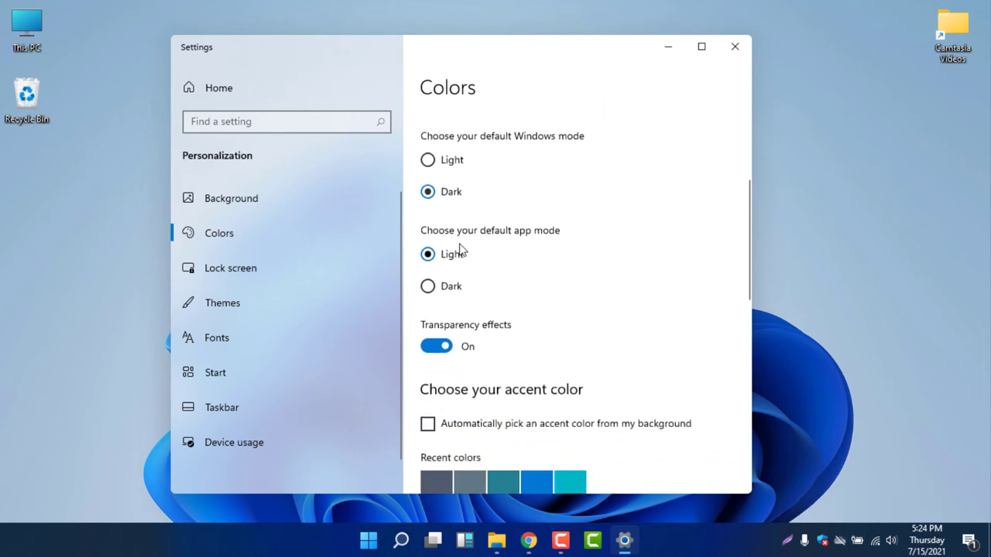
pyautogui.doubleClick(26, 31)
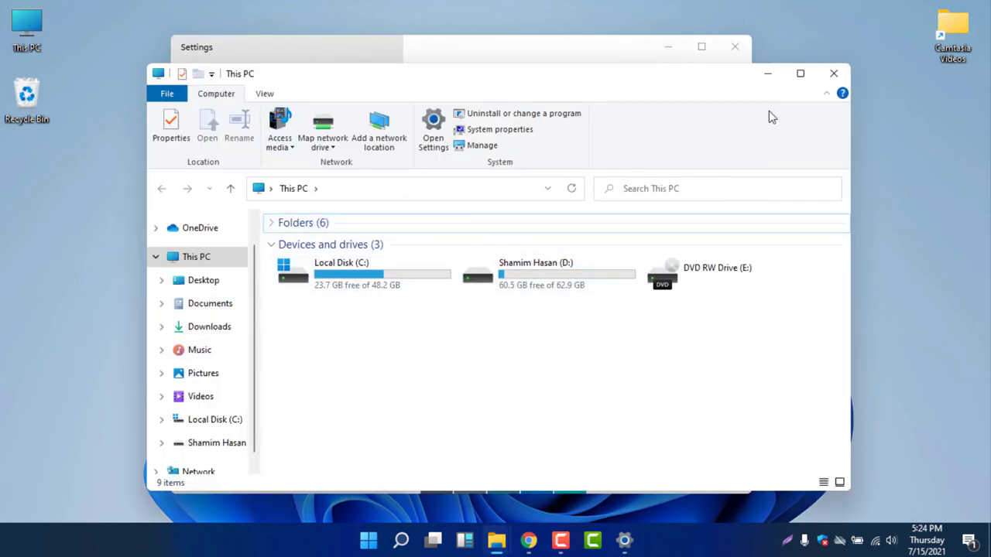
pyautogui.click(834, 73)
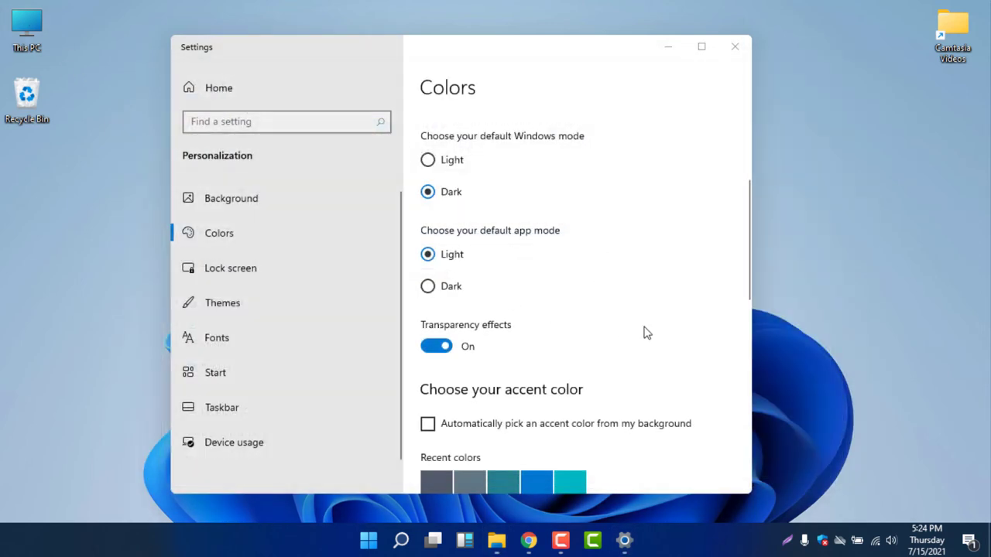
pyautogui.doubleClick(23, 37)
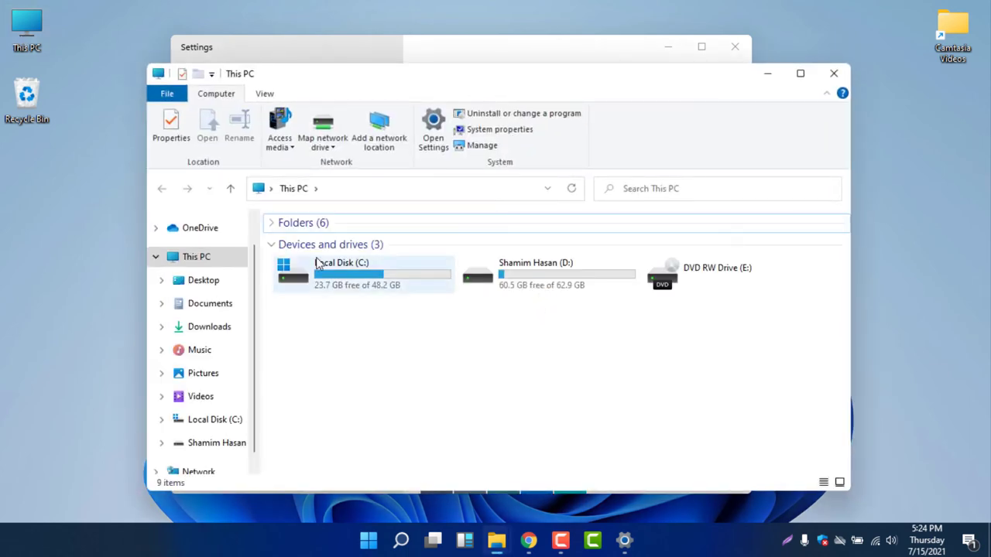
pyautogui.doubleClick(542, 267)
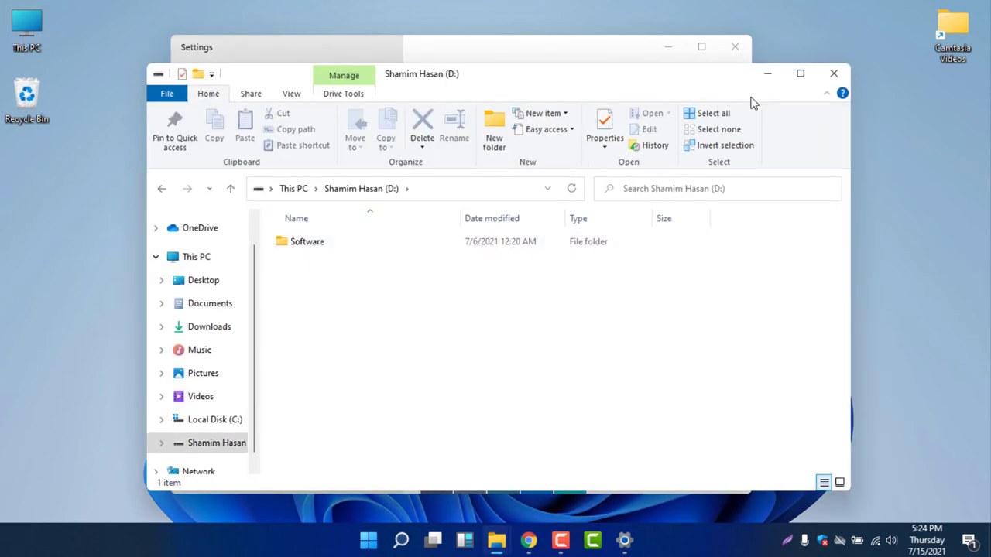
pyautogui.click(831, 82)
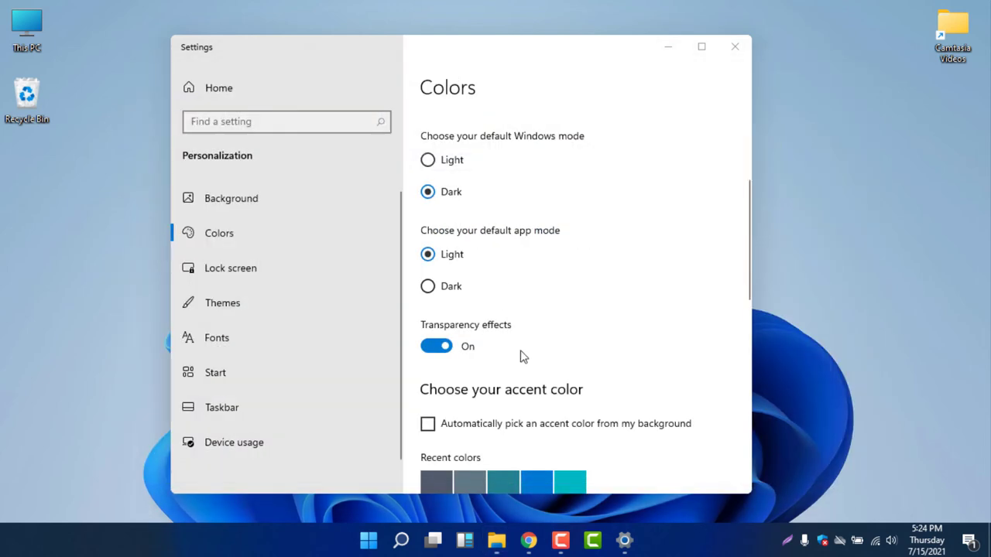
pyautogui.scroll(-5, 614, 345)
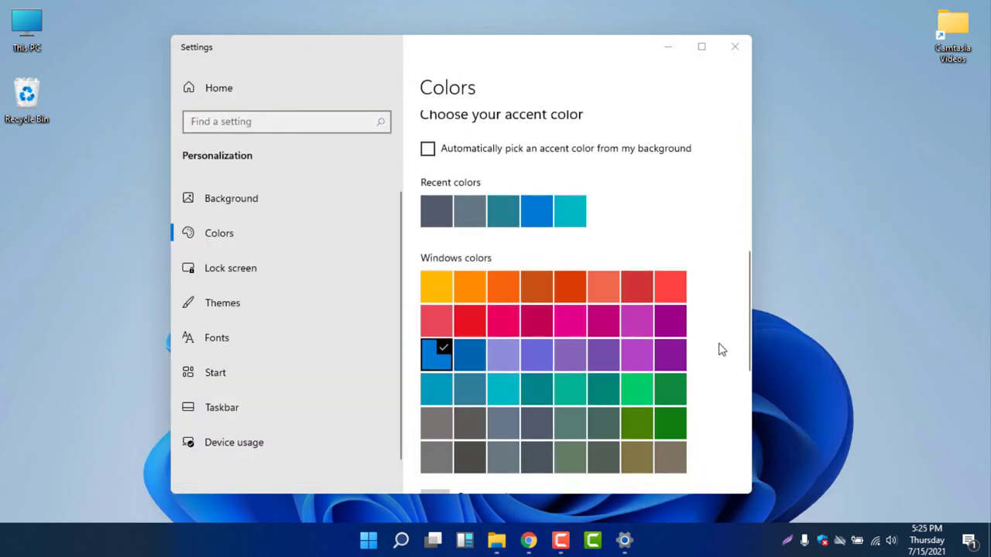
pyautogui.scroll(-3, 717, 350)
pyautogui.scroll(2, 718, 349)
pyautogui.scroll(1, 719, 350)
pyautogui.scroll(5, 659, 394)
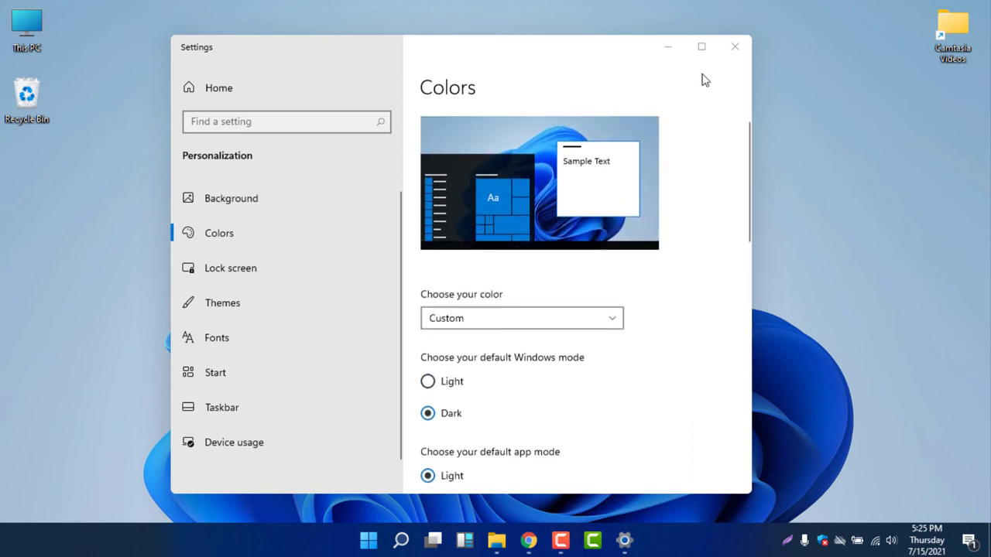
pyautogui.click(734, 46)
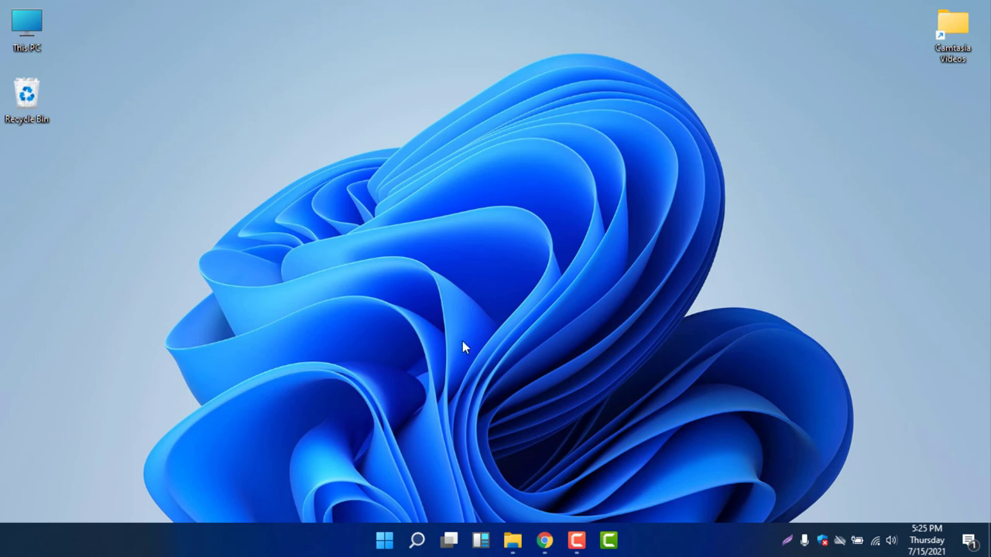
pyautogui.rightClick(295, 276)
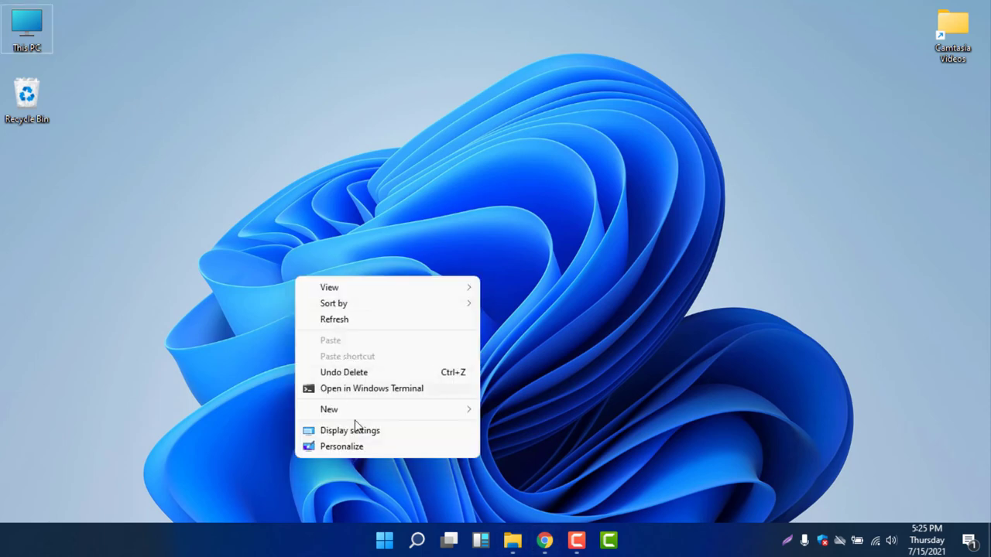
pyautogui.click(362, 447)
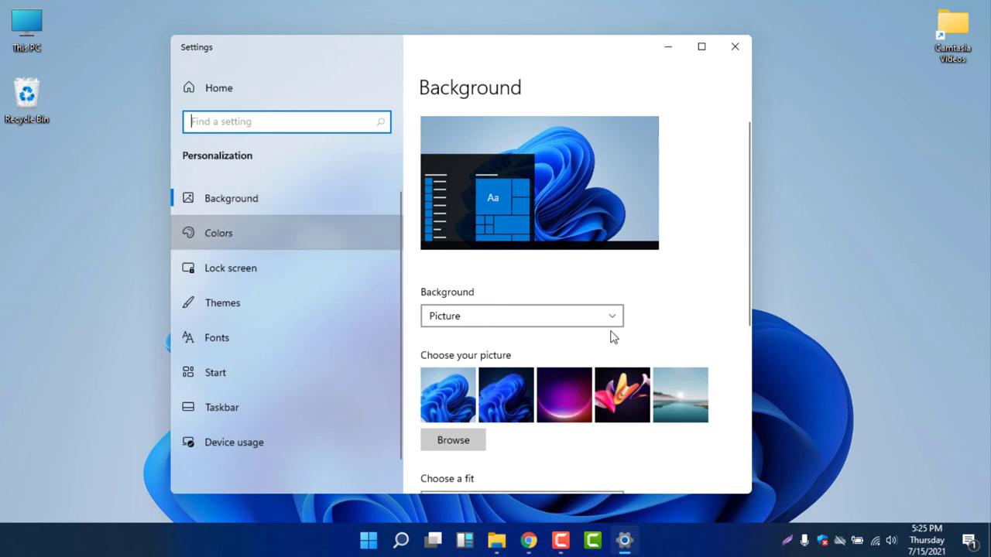
pyautogui.scroll(-8, 658, 357)
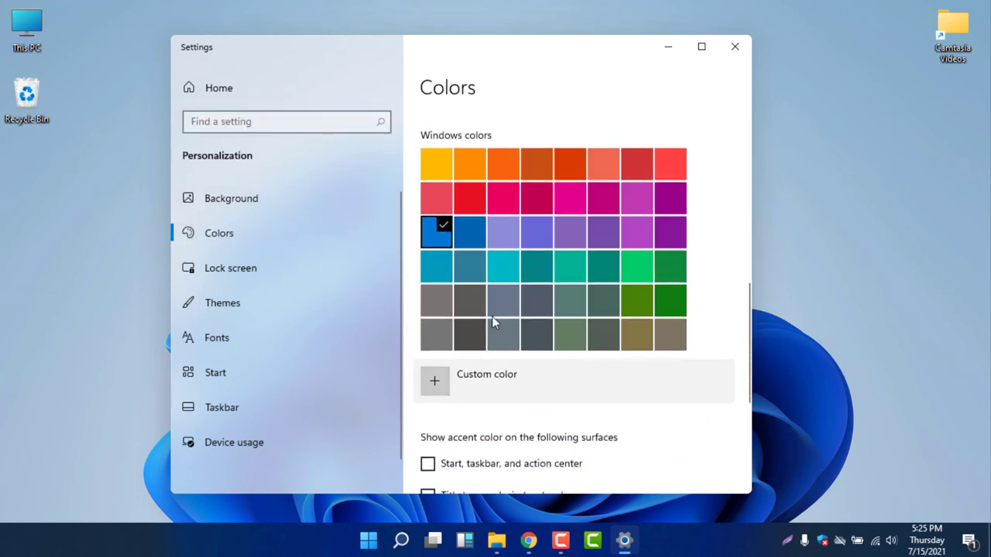
# - Pick the dark blue accent, toggle its Start and taskbar display on then off, and close Settings
pyautogui.click(468, 234)
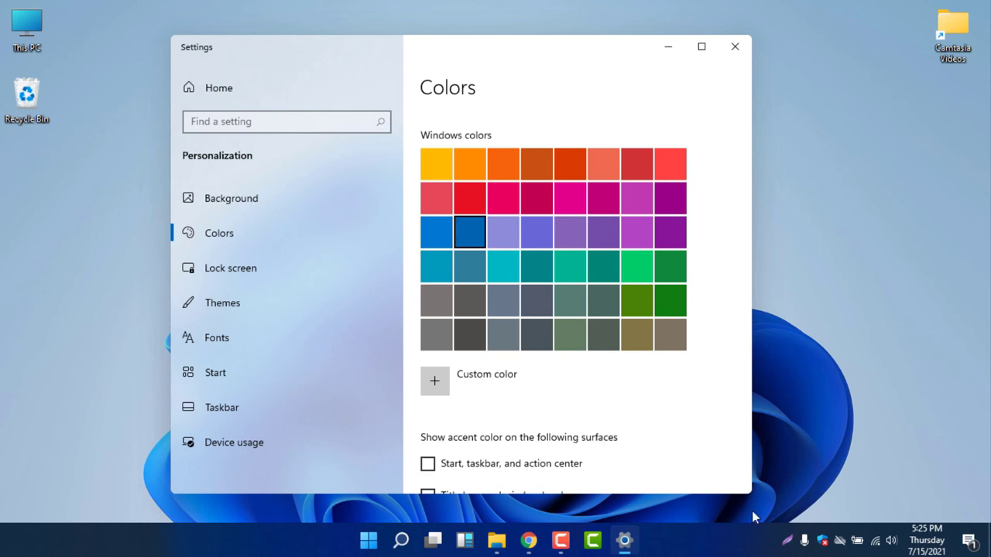
pyautogui.scroll(-3, 637, 420)
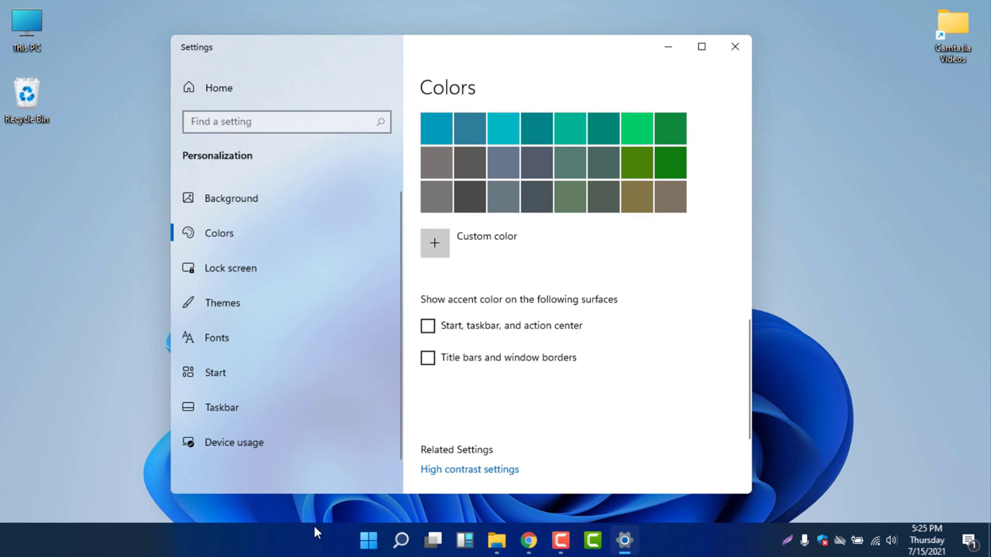
pyautogui.click(428, 326)
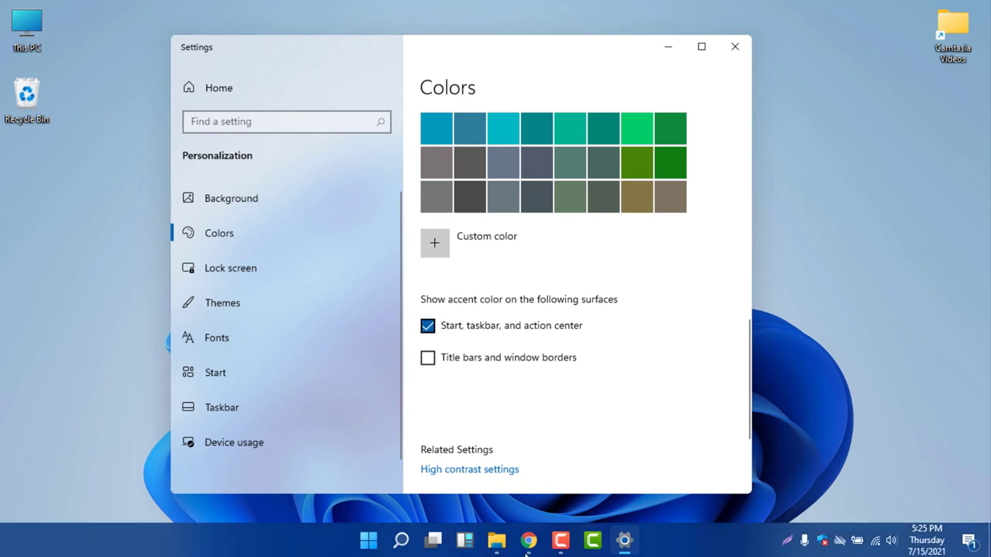
pyautogui.click(427, 326)
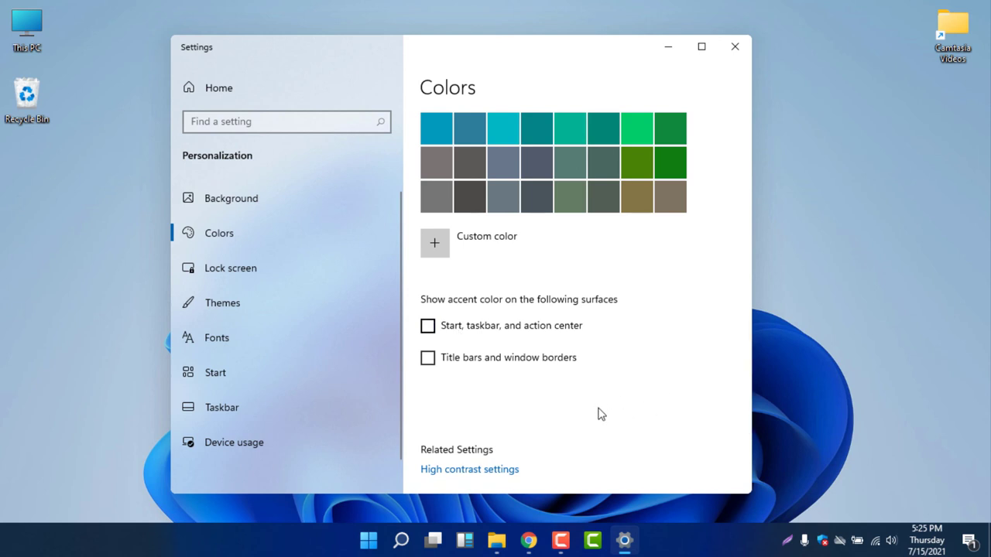
pyautogui.scroll(10, 620, 380)
pyautogui.scroll(-4, 542, 349)
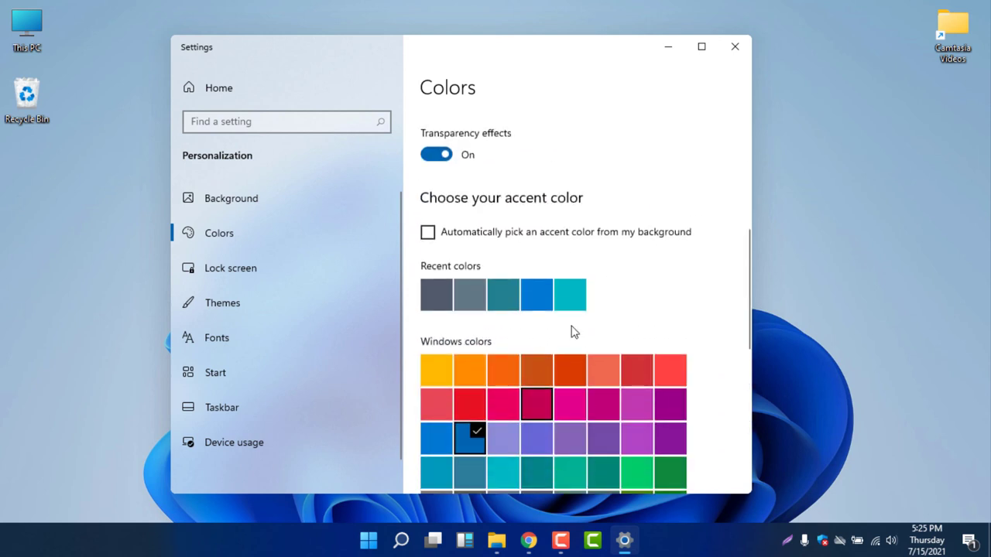
pyautogui.click(736, 46)
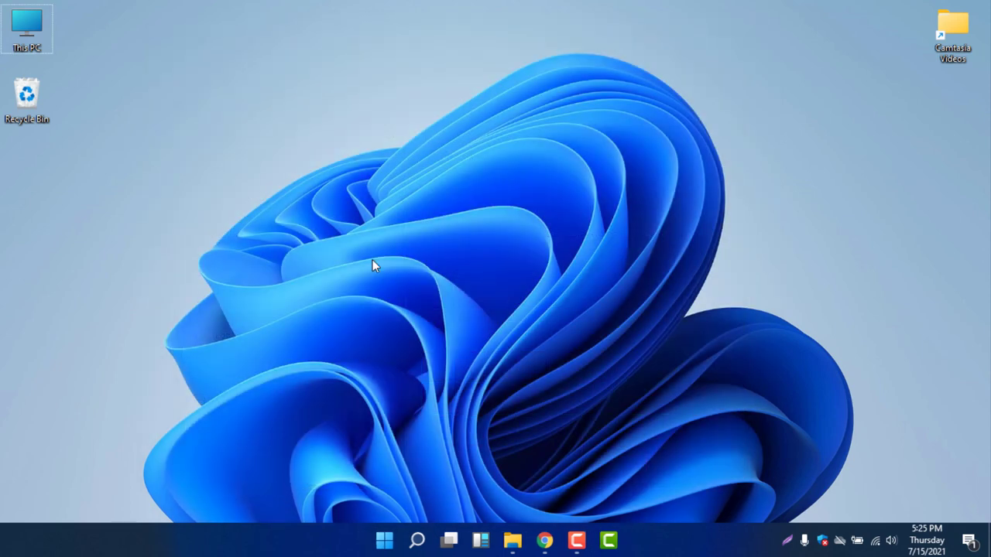
pyautogui.doubleClick(26, 28)
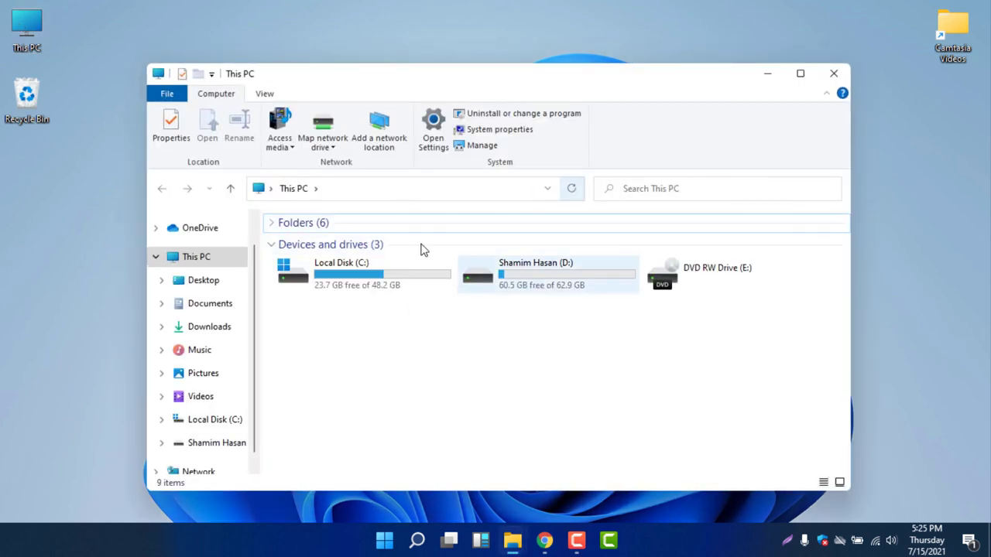
pyautogui.click(833, 73)
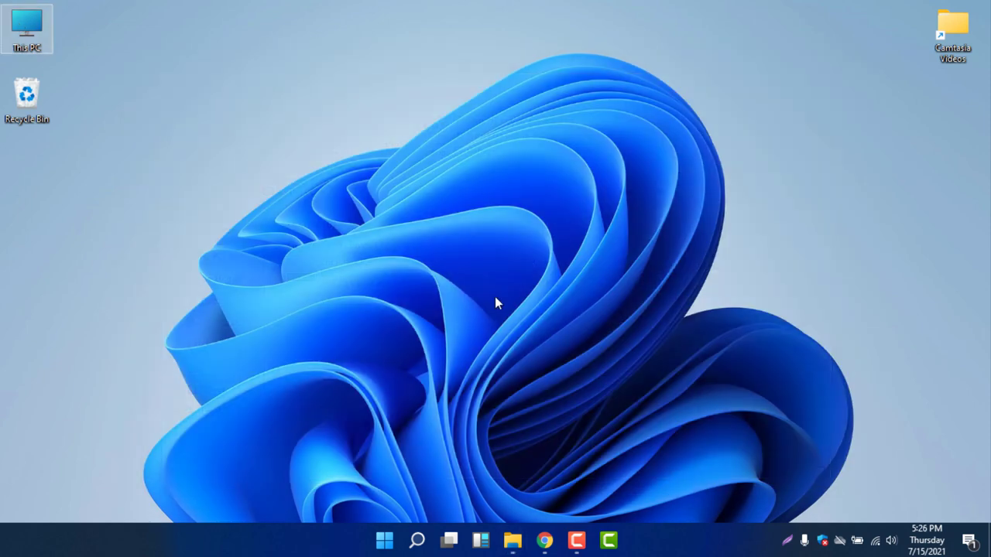